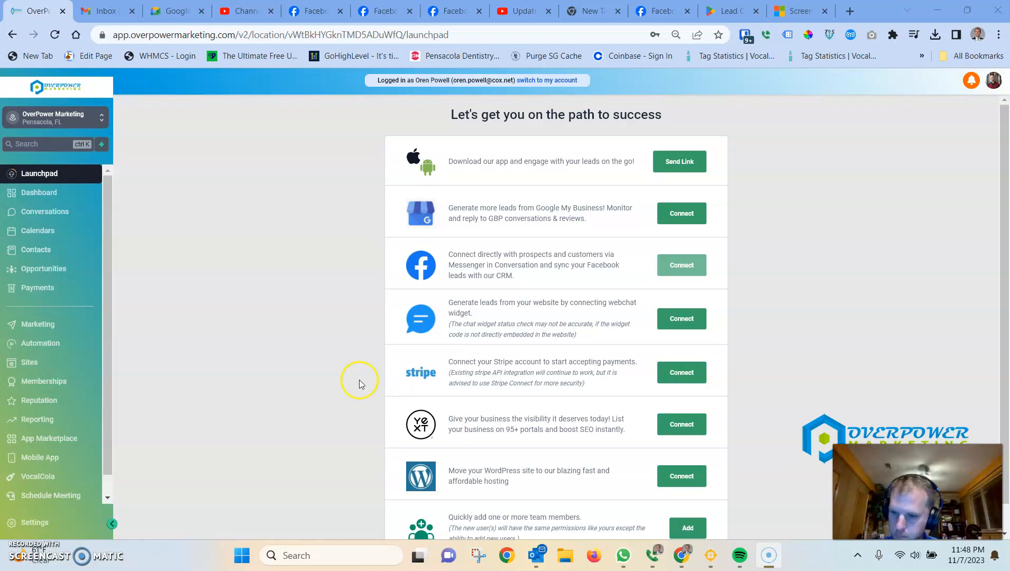
Step: Go to Settings > Phone Numbers, where no numbers are listed yet
left_click(39, 530)
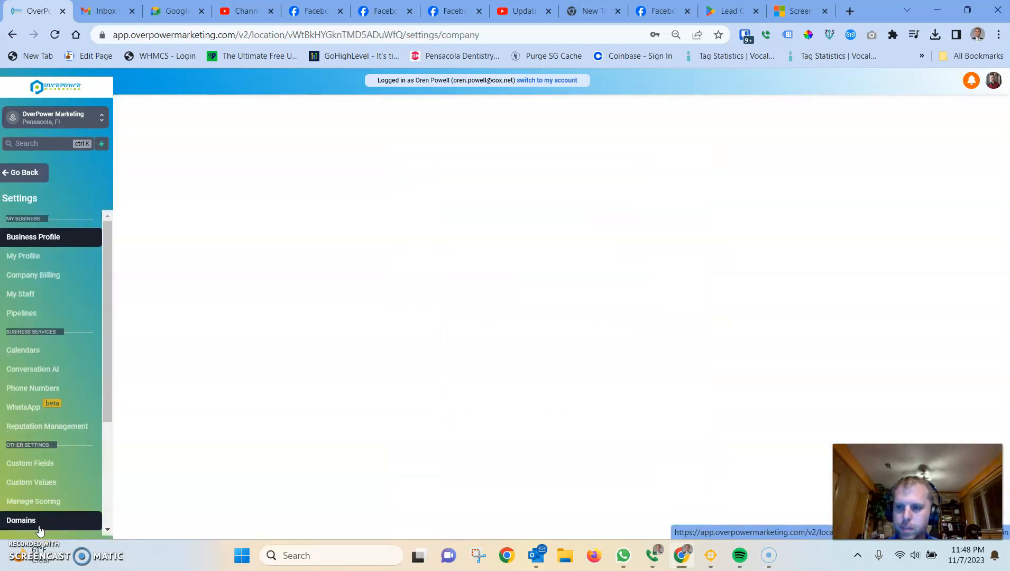
left_click(40, 388)
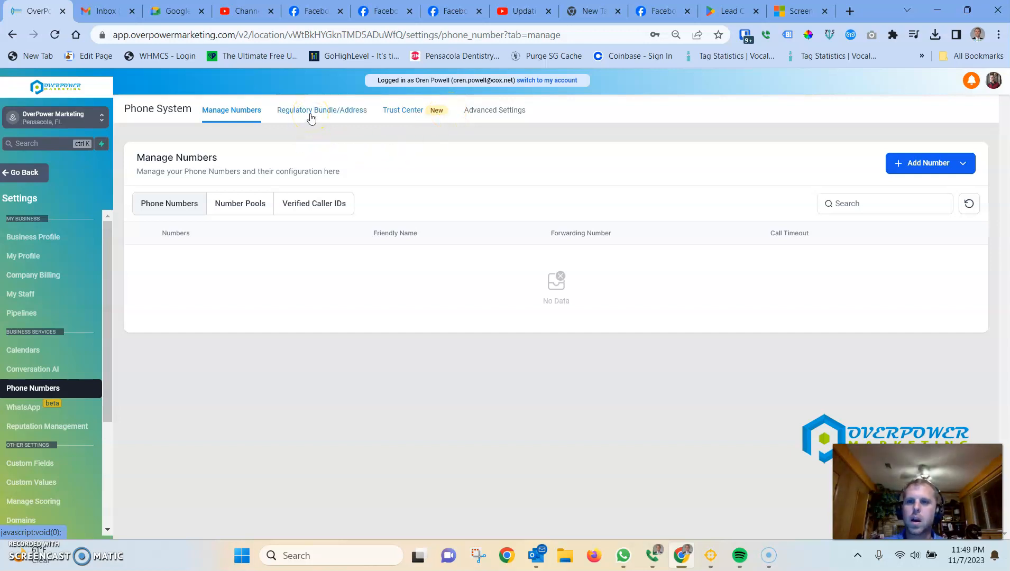
Step: Choose Add Number > Add Phone Number to start buying a new number
left_click(934, 168)
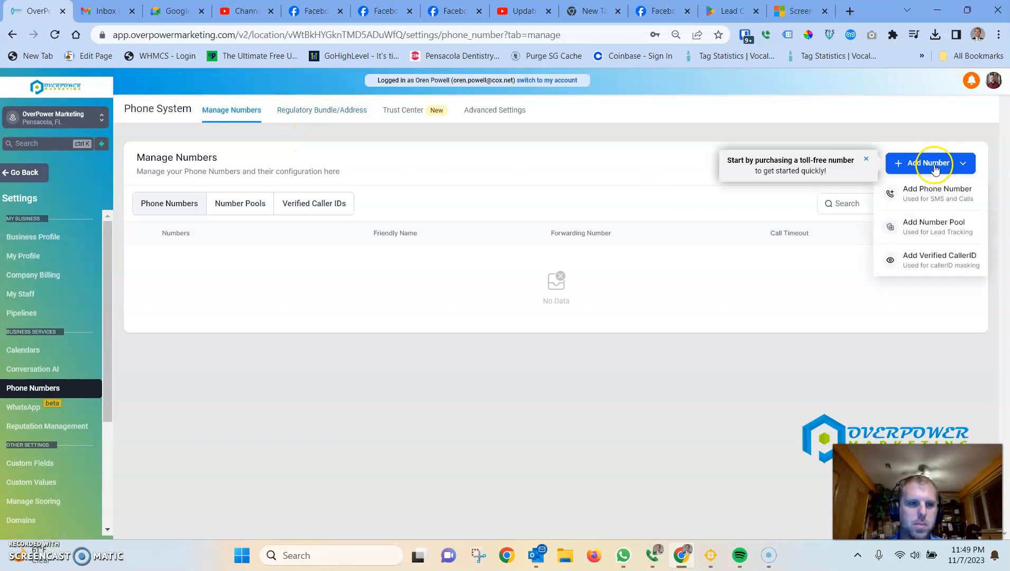
left_click(934, 206)
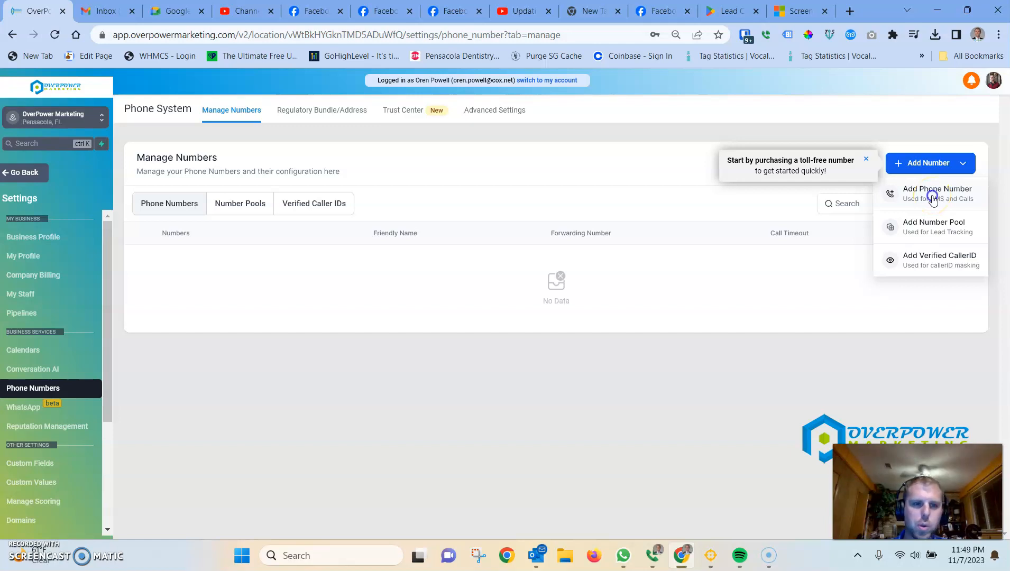
left_click(932, 197)
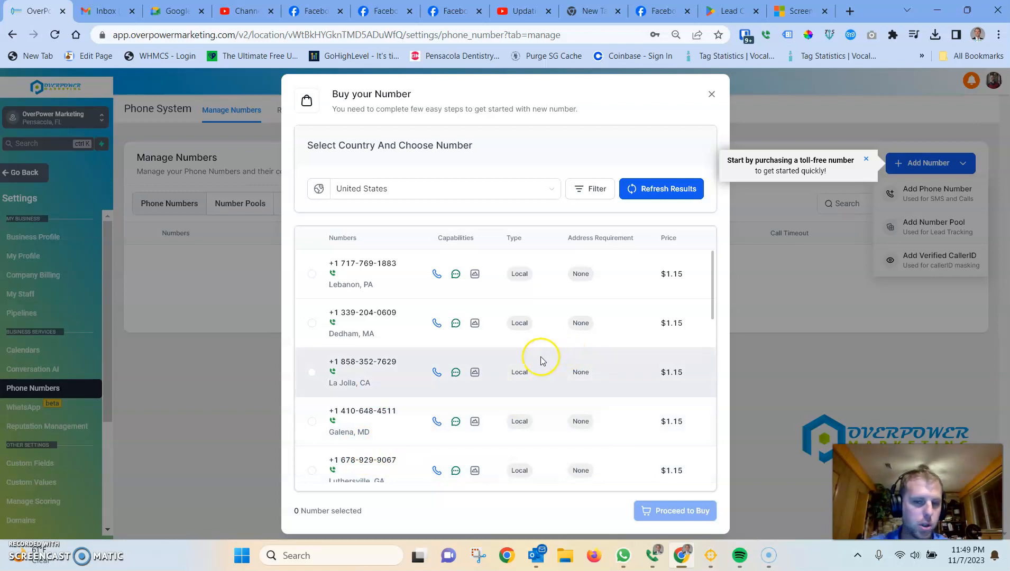
Step: Filter available numbers with Match To 'First part of number' and digits 850
left_click(600, 189)
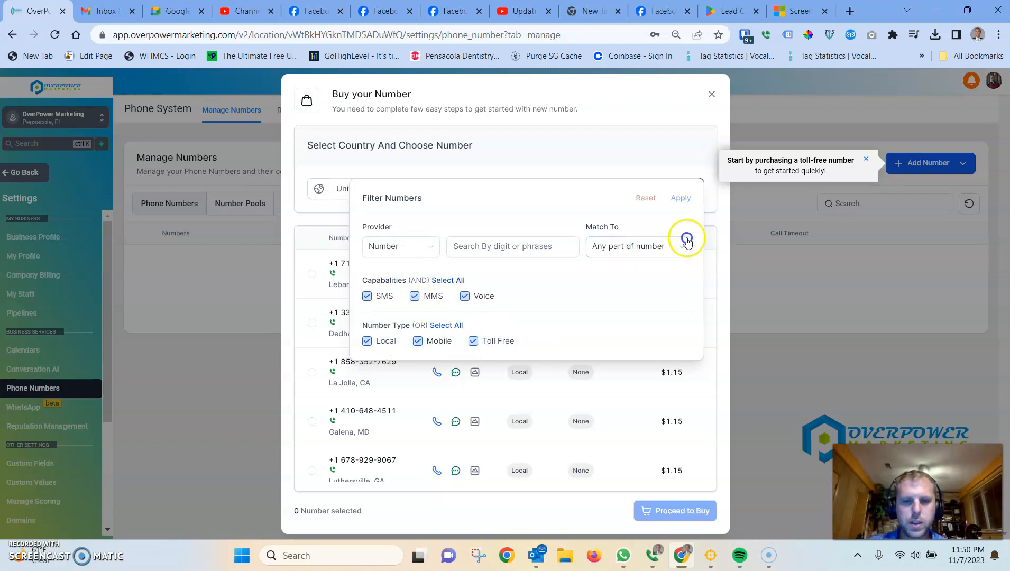
left_click(636, 253)
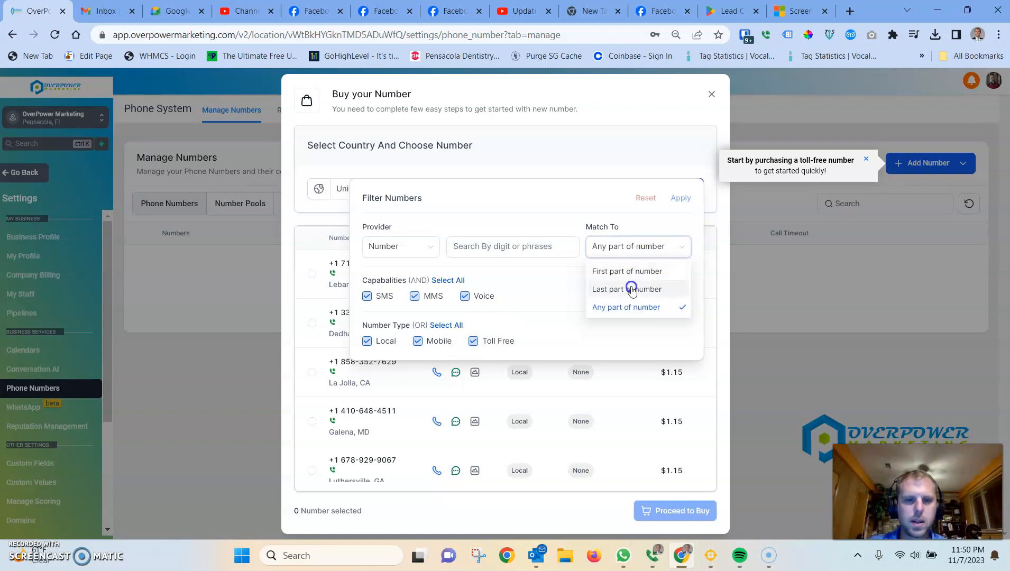
left_click(411, 246)
left_click(680, 247)
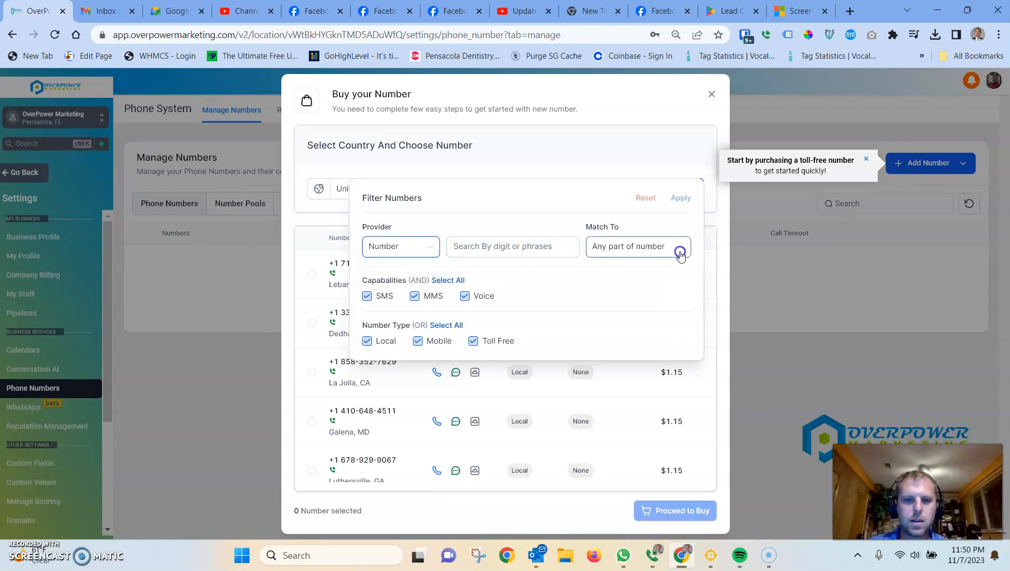
left_click(649, 278)
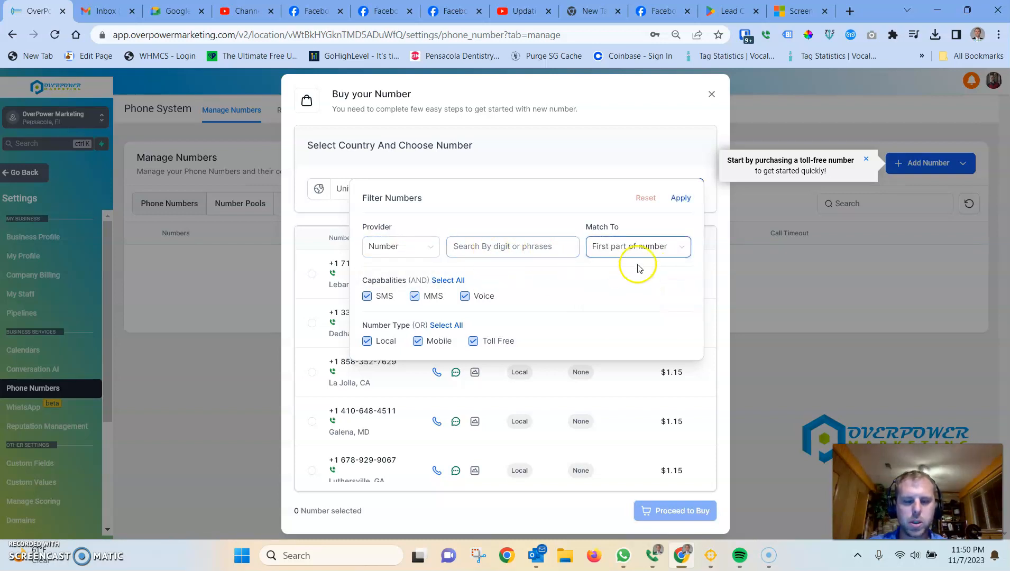
left_click(496, 252)
type("850")
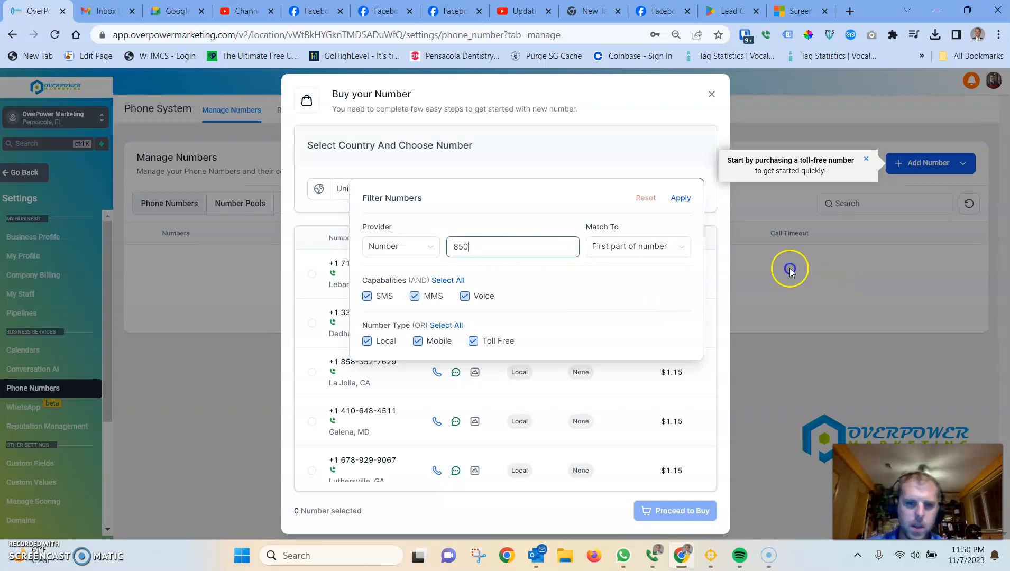
left_click(684, 199)
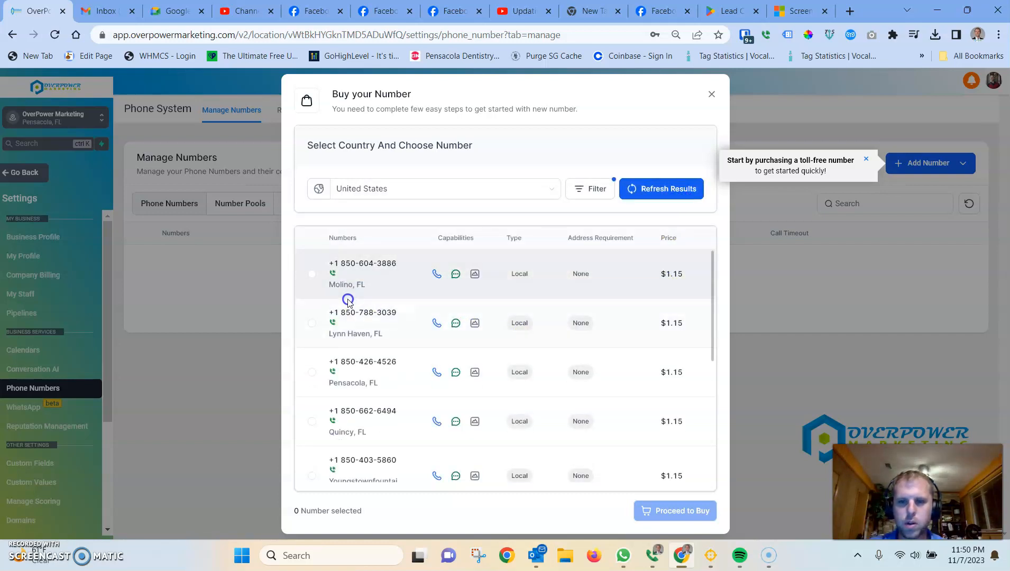
Step: Keep United States as the country for the number search
left_click(526, 192)
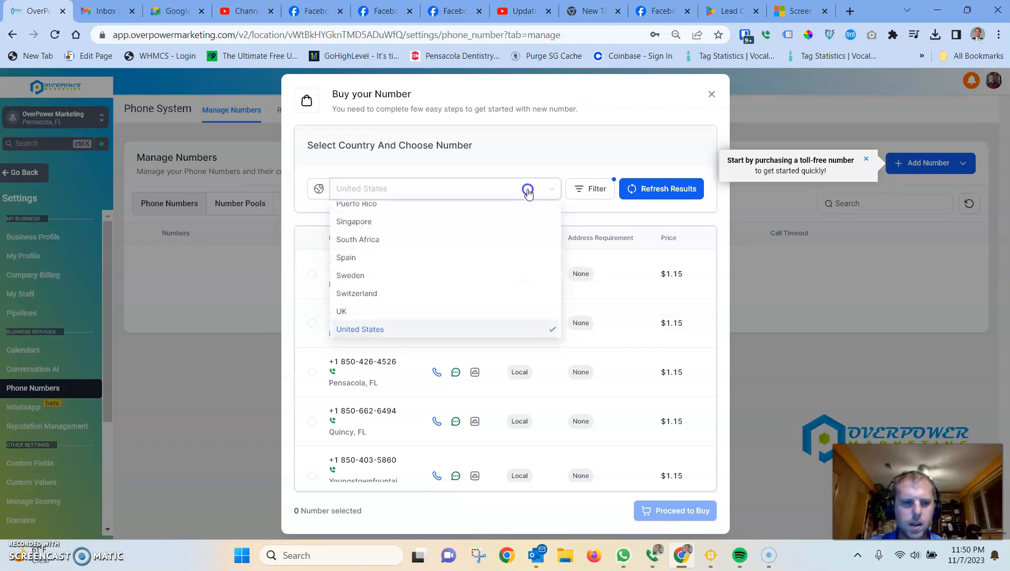
scroll(438, 261, "up", 5)
scroll(438, 260, "up", 3)
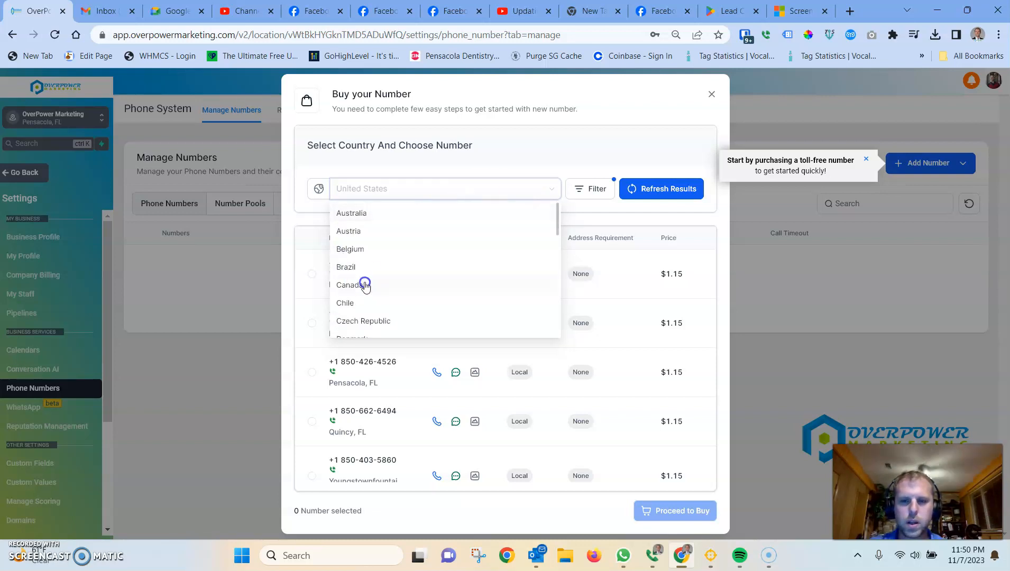
left_click(563, 164)
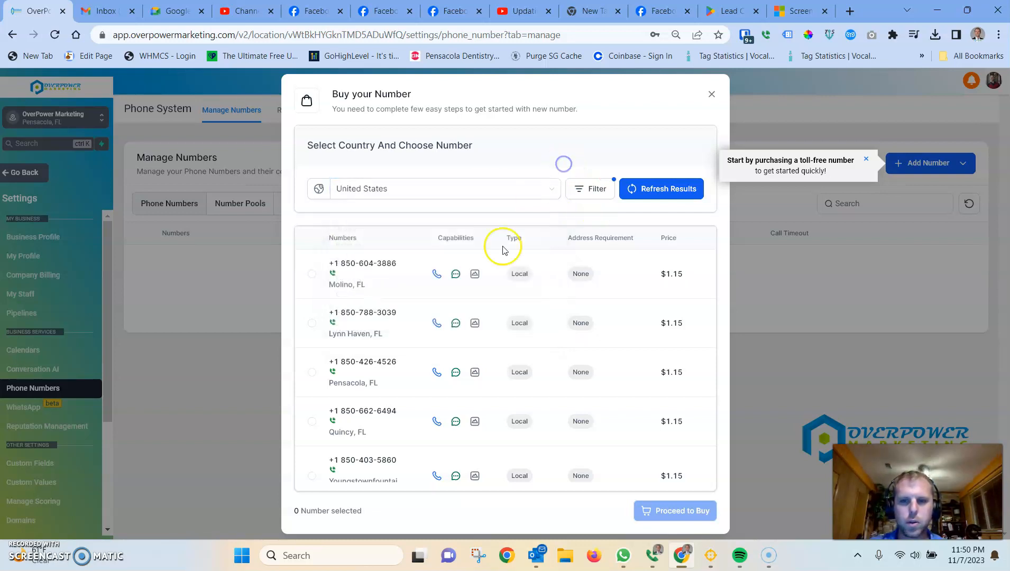
Step: Select the Pensacola, FL 850 number at $1.15 and proceed to buy it
scroll(458, 308, "down", 1)
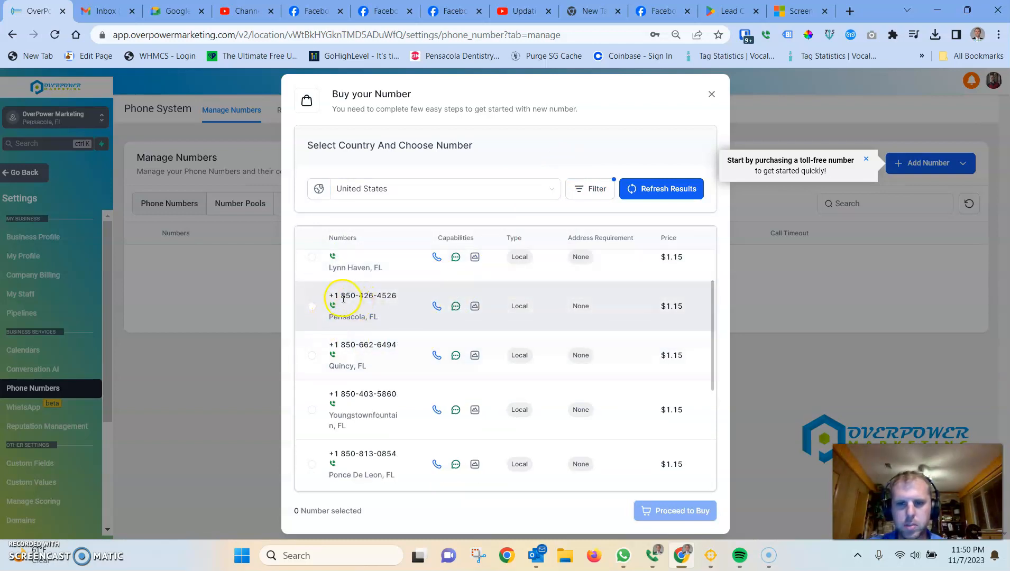
left_click_drag(341, 296, 411, 298)
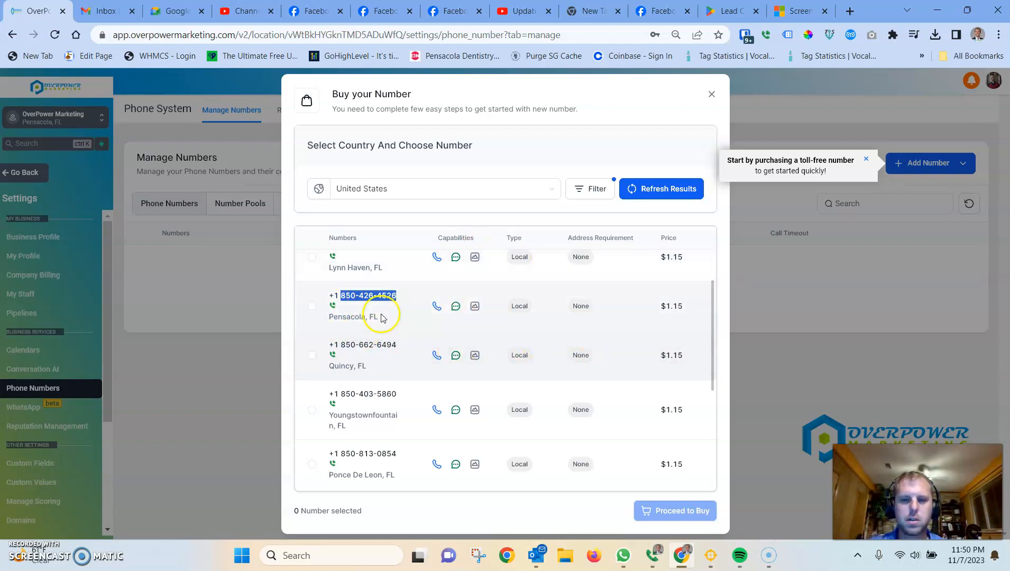
left_click(312, 310)
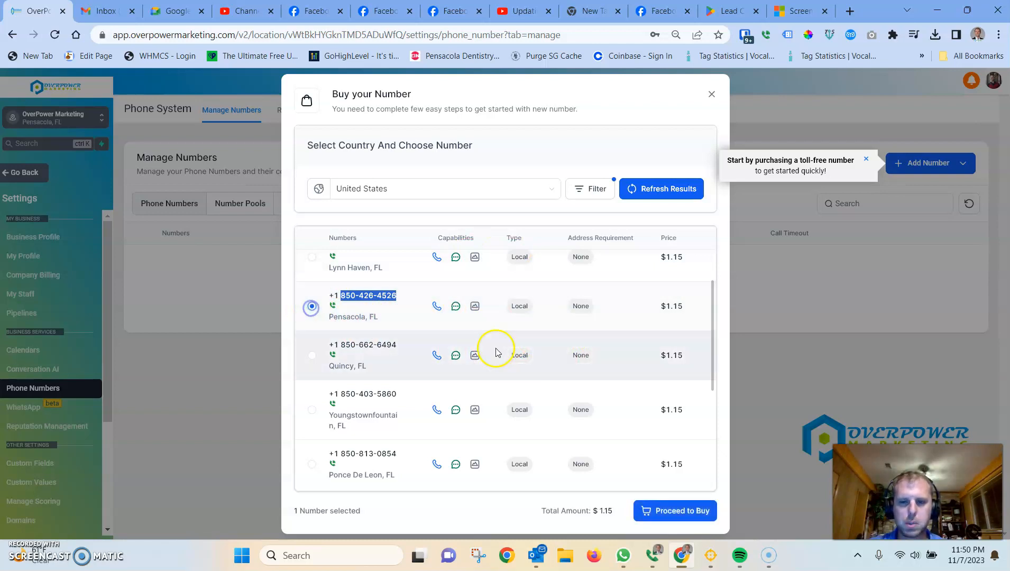
double_click(598, 510)
left_click_drag(592, 511, 607, 521)
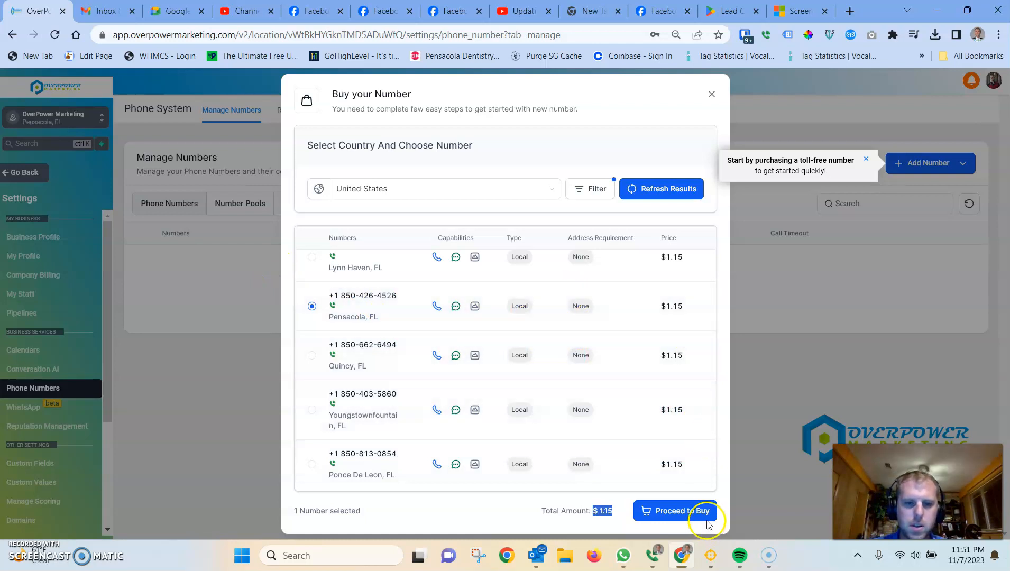
left_click(687, 514)
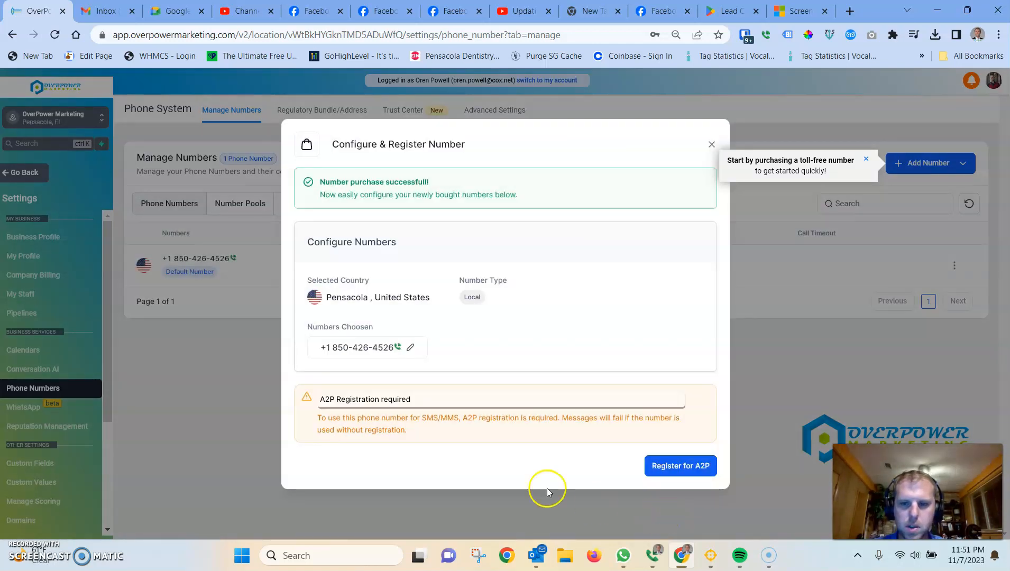
Step: Review the A2P registration warning about SMS/MMS, then close the registration dialog
left_click_drag(319, 398, 424, 403)
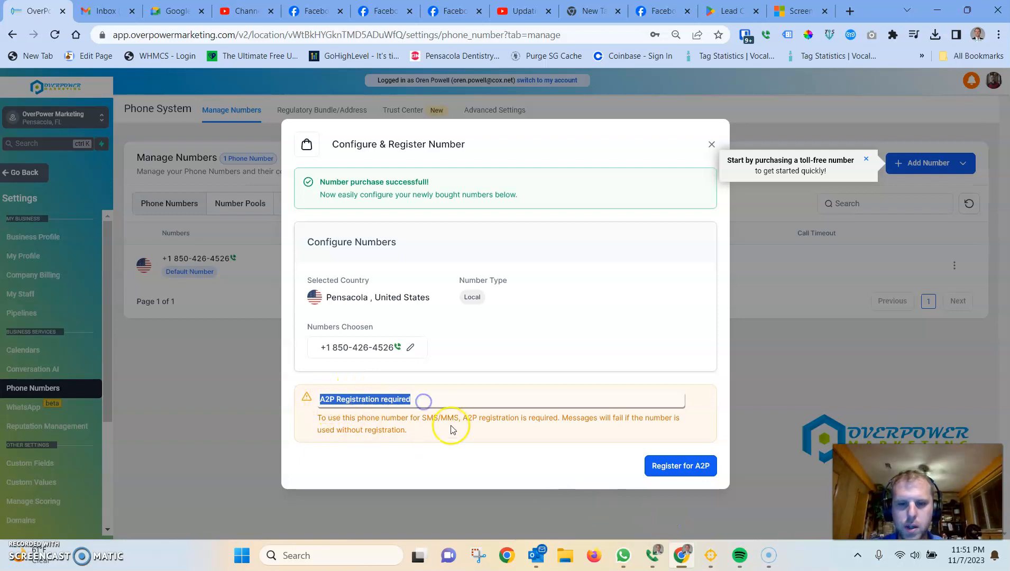
left_click_drag(421, 417, 456, 418)
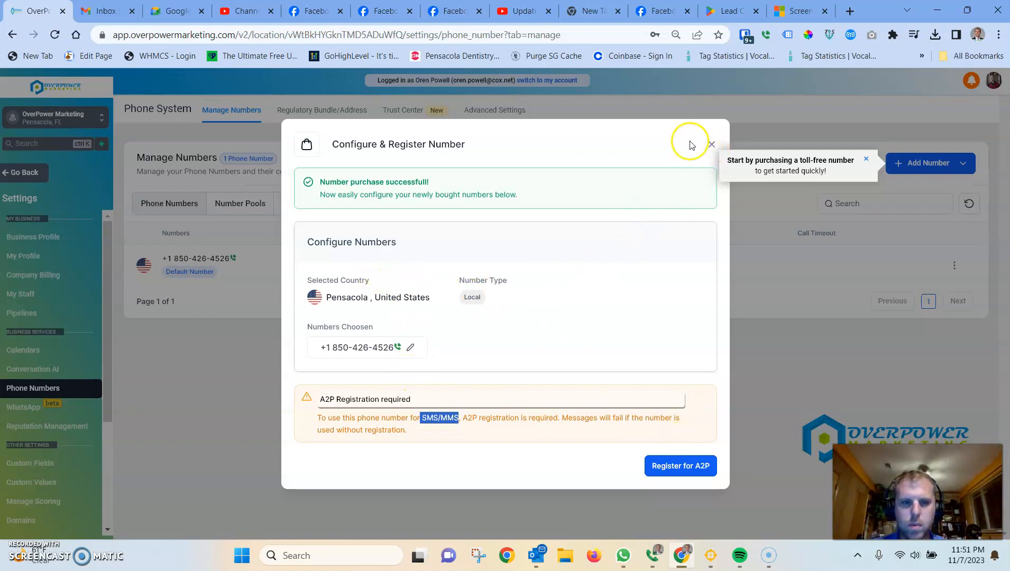
left_click(711, 143)
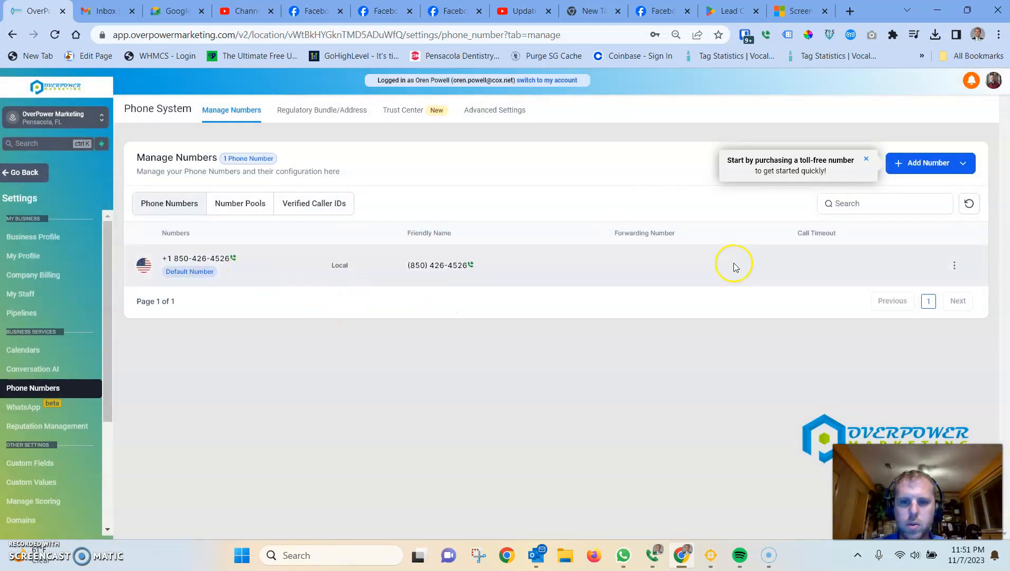
Step: Open the new number's Edit Configuration and rename it 'Office Number'
left_click(954, 264)
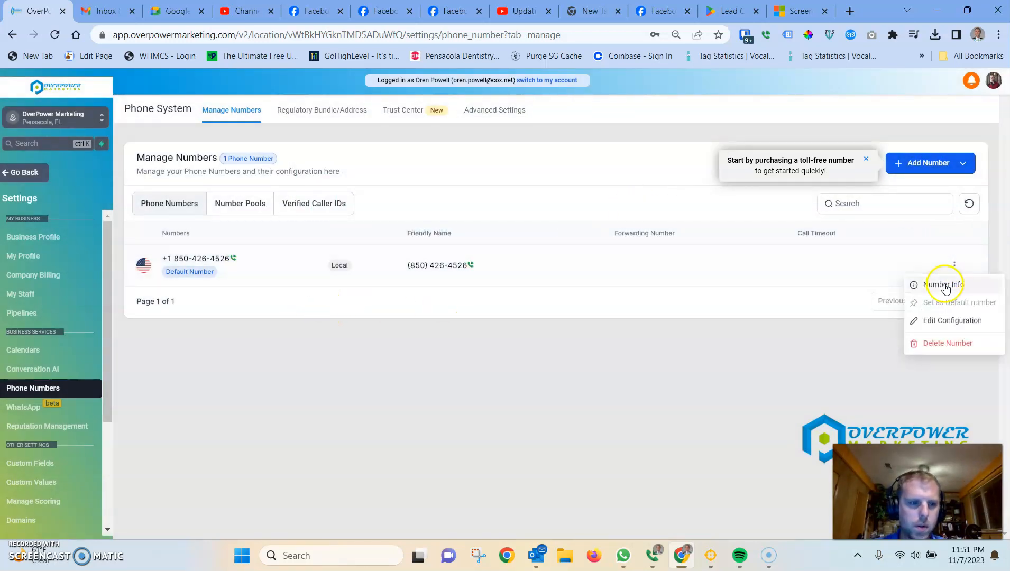
left_click(948, 324)
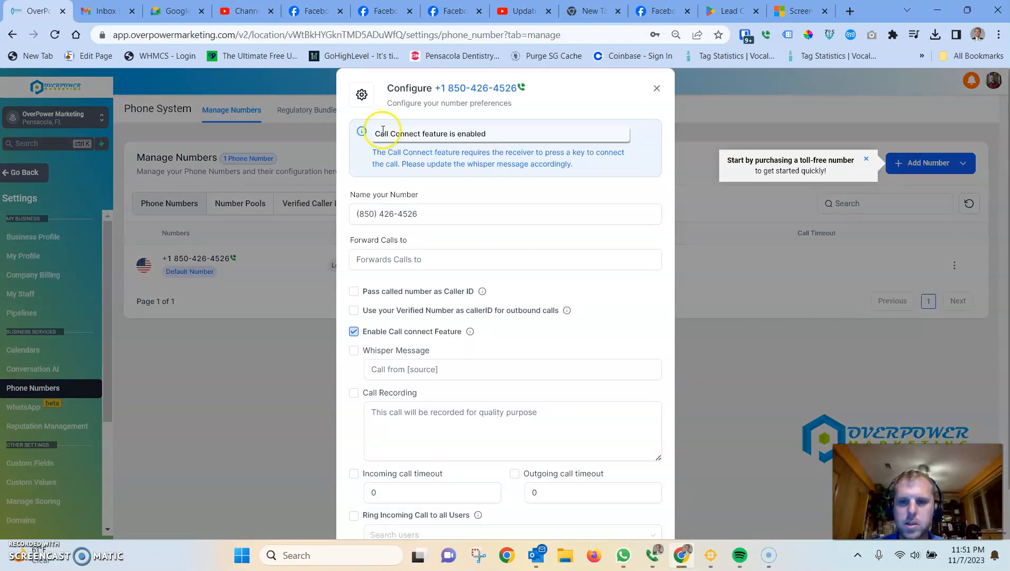
scroll(404, 168, "down", 1)
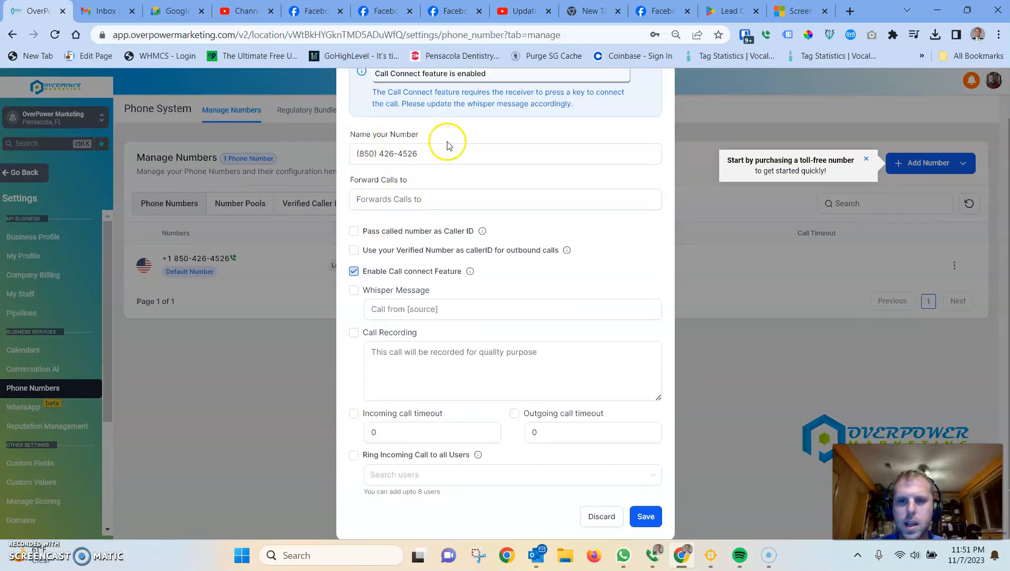
left_click_drag(427, 154, 327, 155)
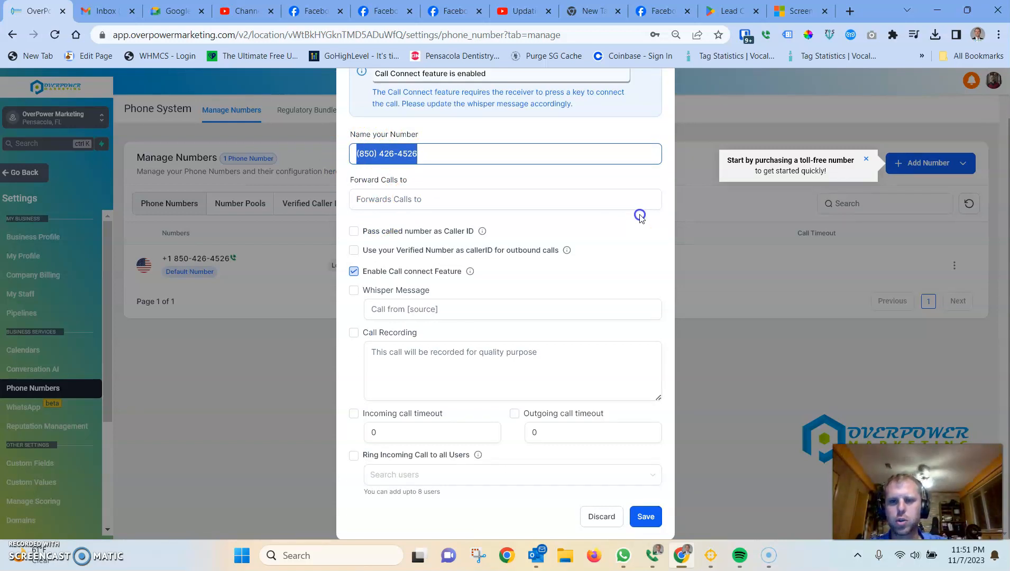
type("Office Number")
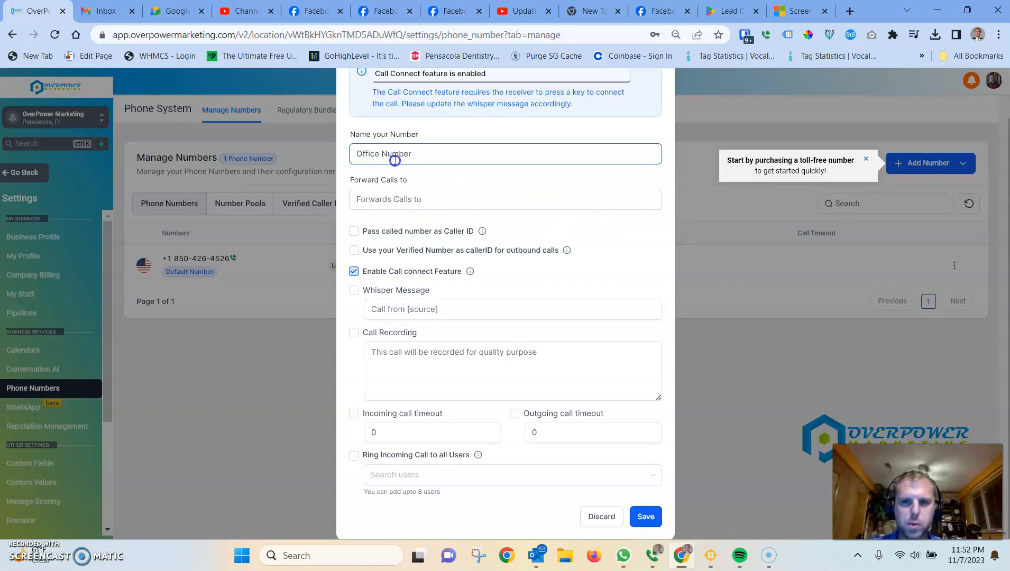
left_click(402, 202)
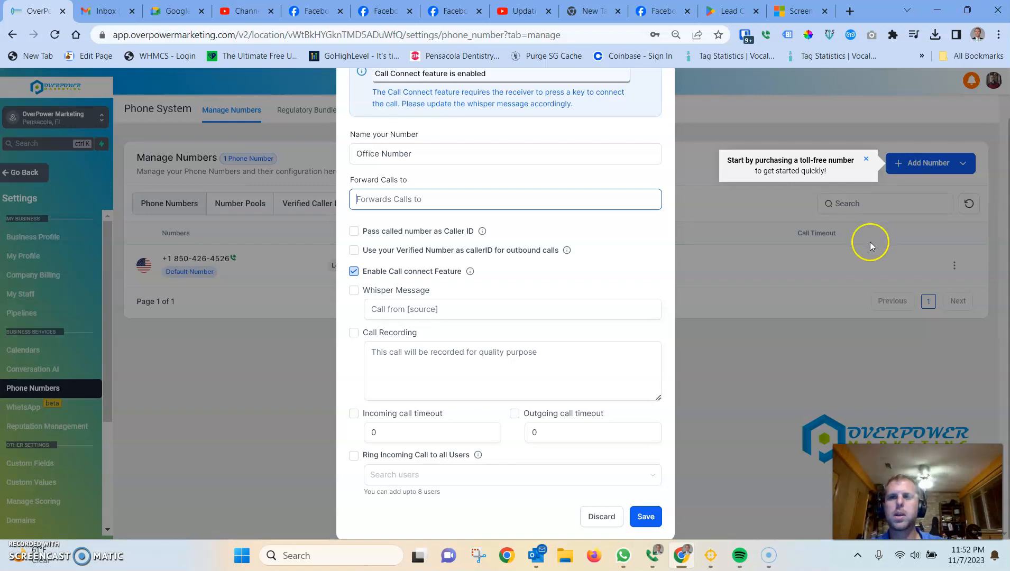
left_click(849, 11)
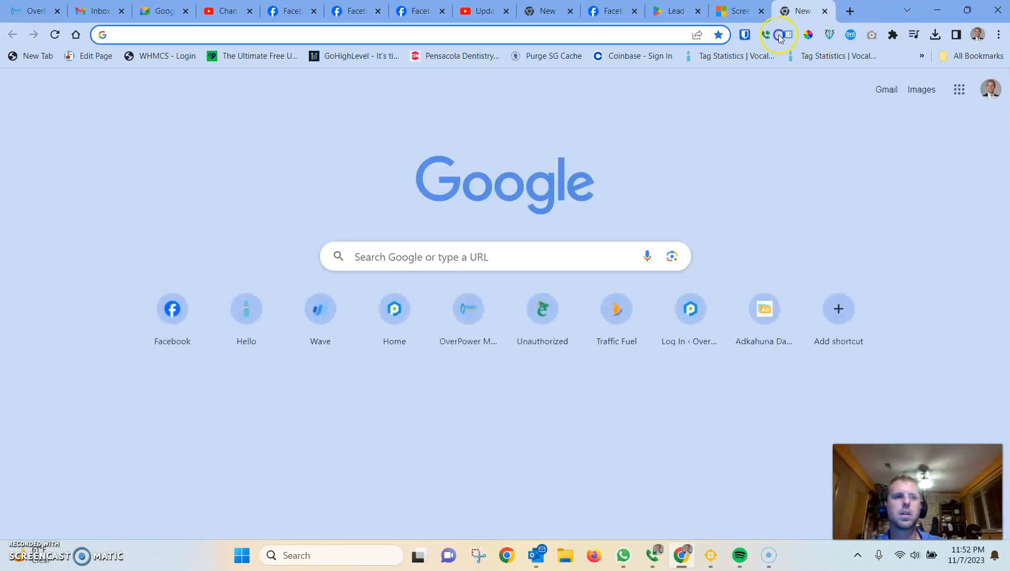
Step: Drag the stray New Tab out of the tab strip into its own window
left_click(111, 180)
left_click_drag(110, 178, 0, 185)
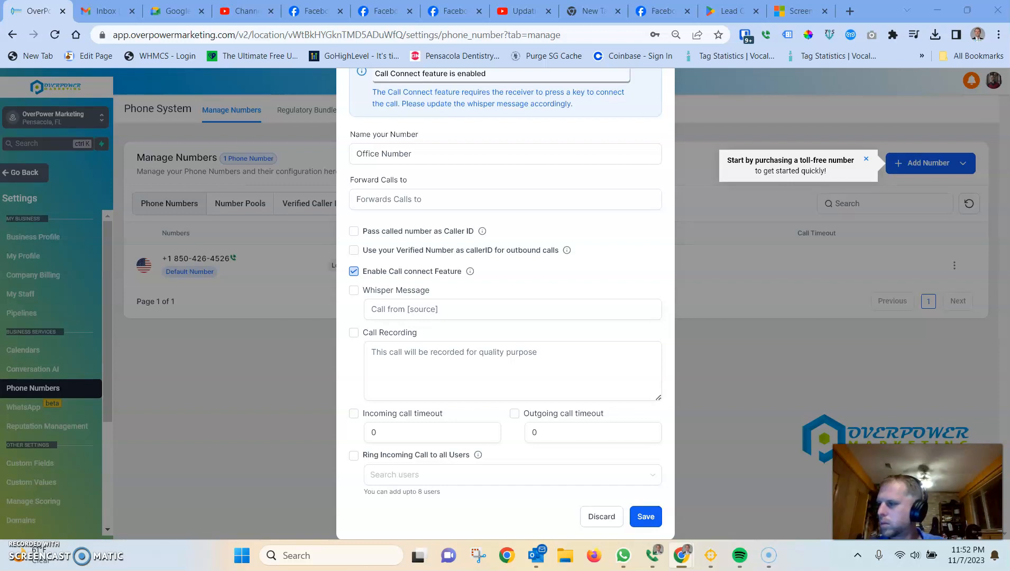
Step: Paste the 850 forwarding phone number into the Forward Calls to field
left_click(387, 199)
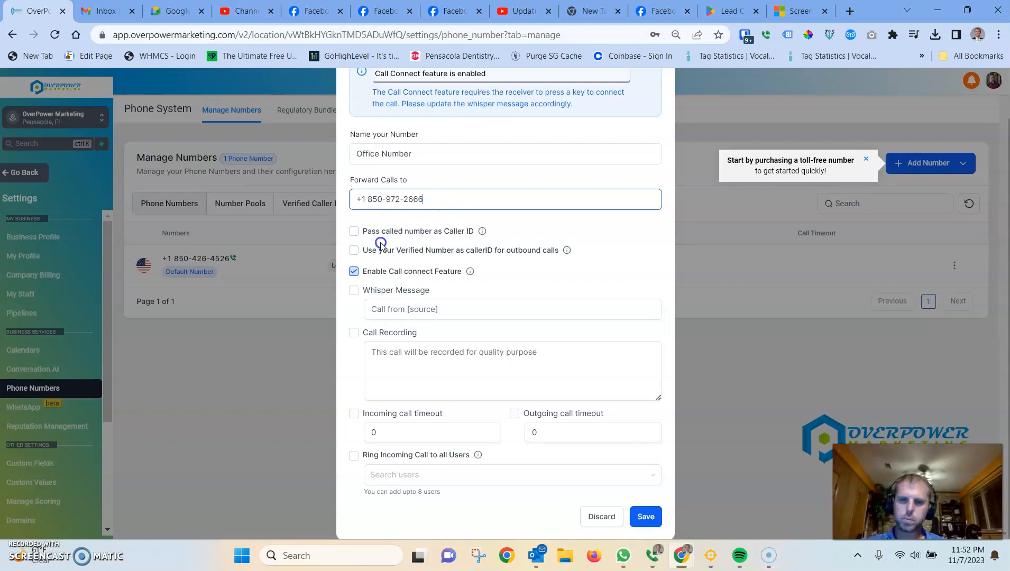
mouse_move(483, 232)
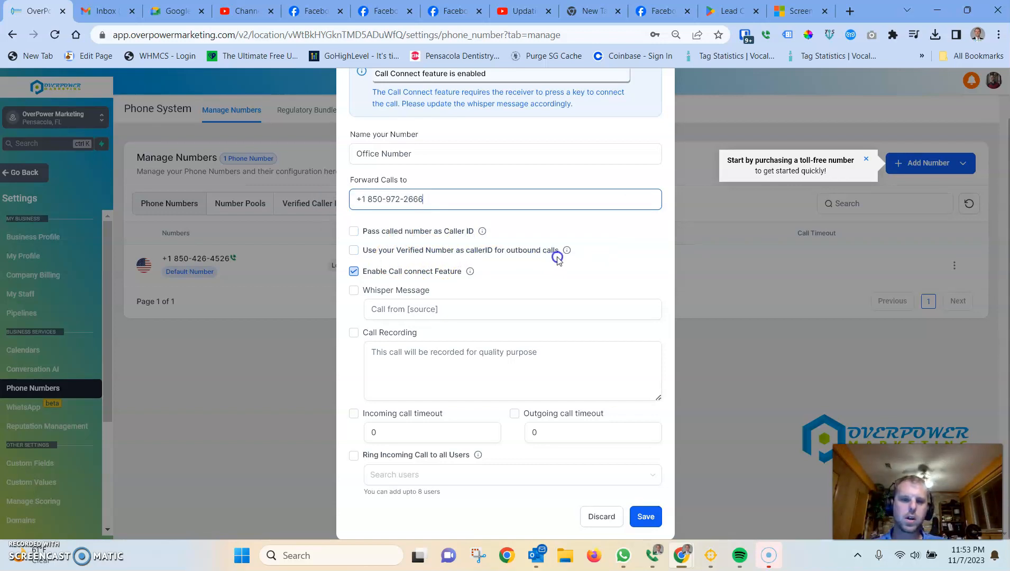
mouse_move(569, 253)
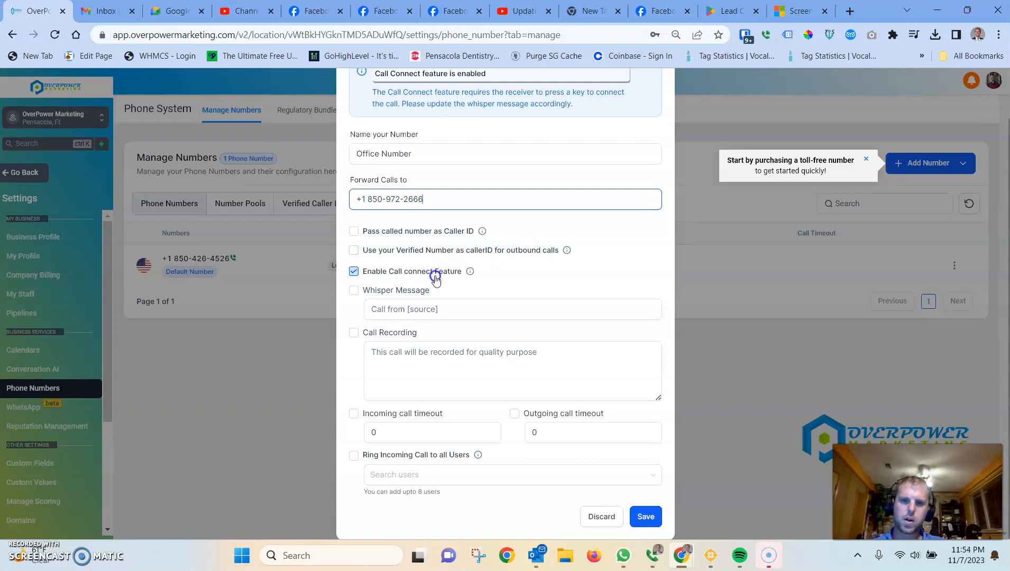
mouse_move(471, 274)
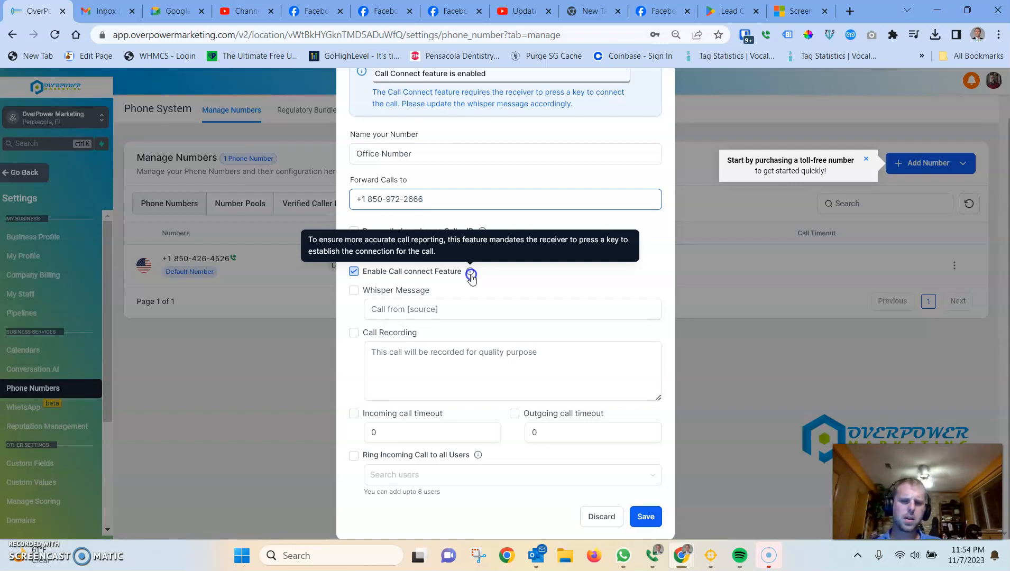
Step: Uncheck Enable Call connect Feature in the Office Number configuration
left_click(353, 271)
left_click(415, 309)
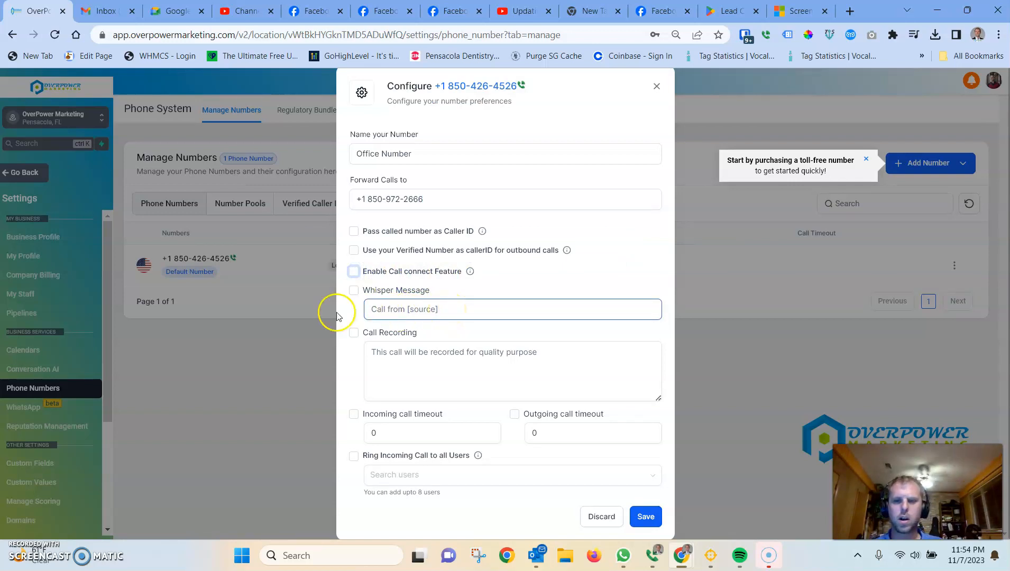
left_click(403, 294)
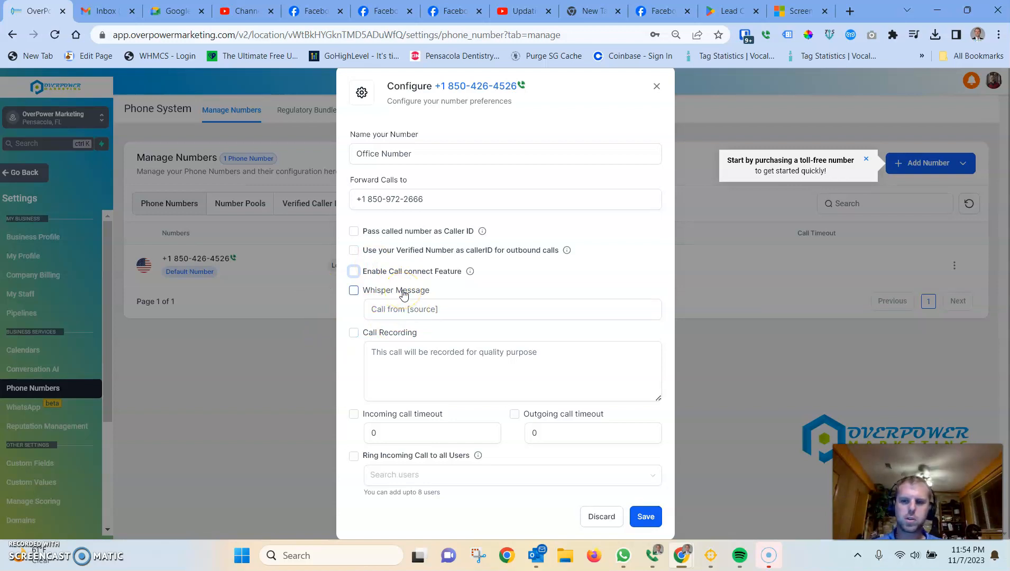
left_click(426, 311)
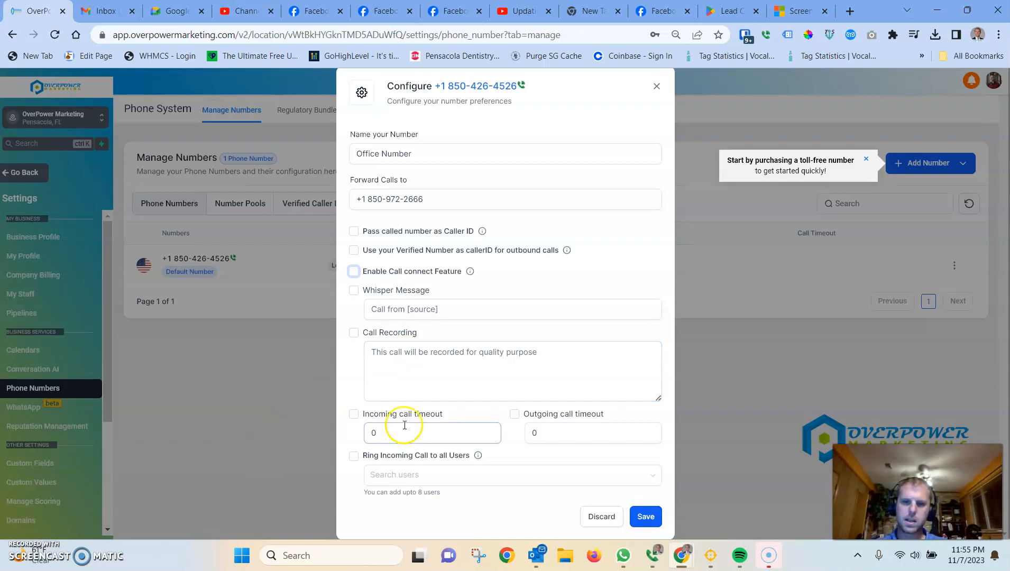
Step: Check the outgoing and incoming call timeouts, then open the Search users list for ringing
left_click(592, 433)
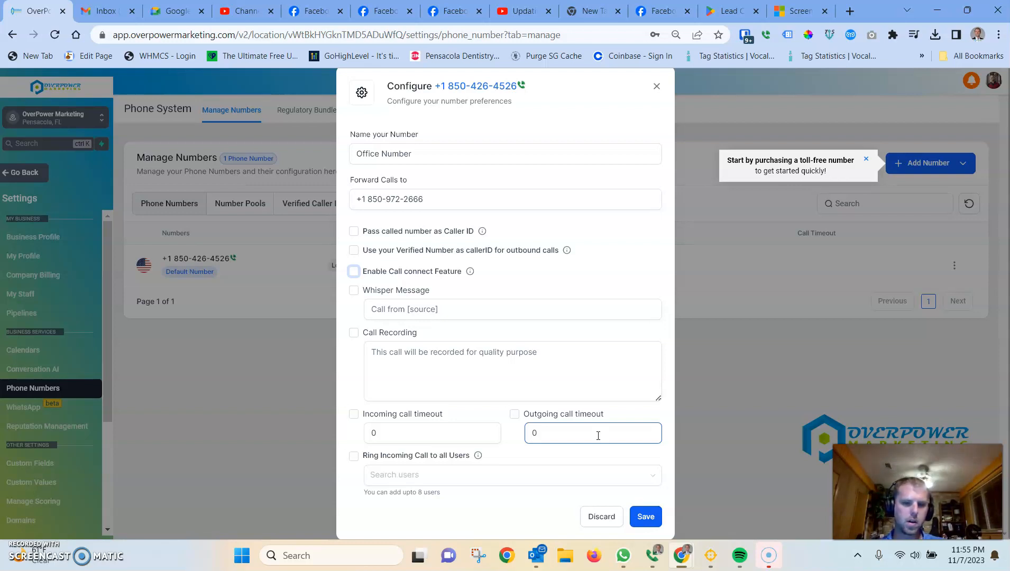
left_click(449, 435)
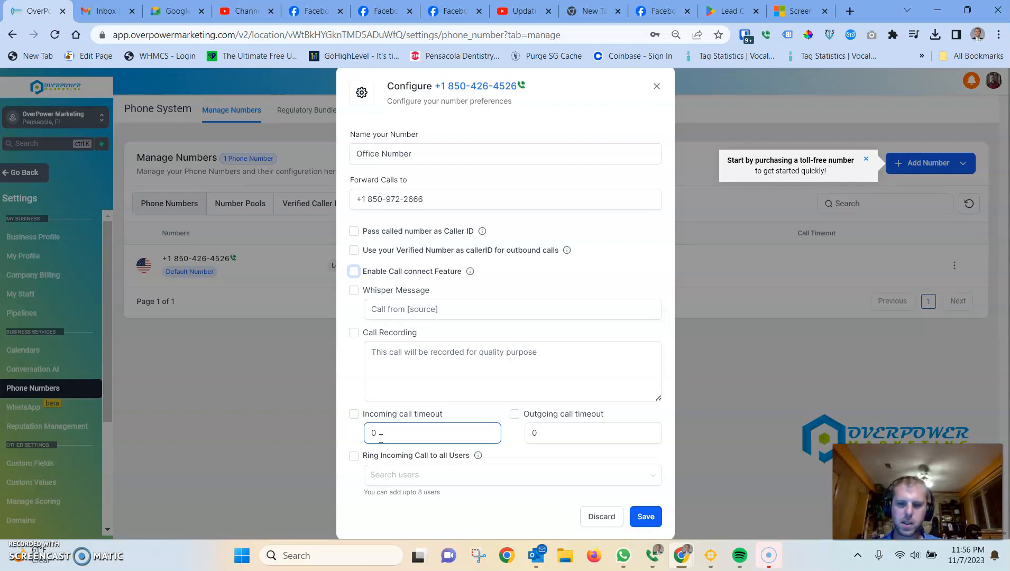
left_click(405, 479)
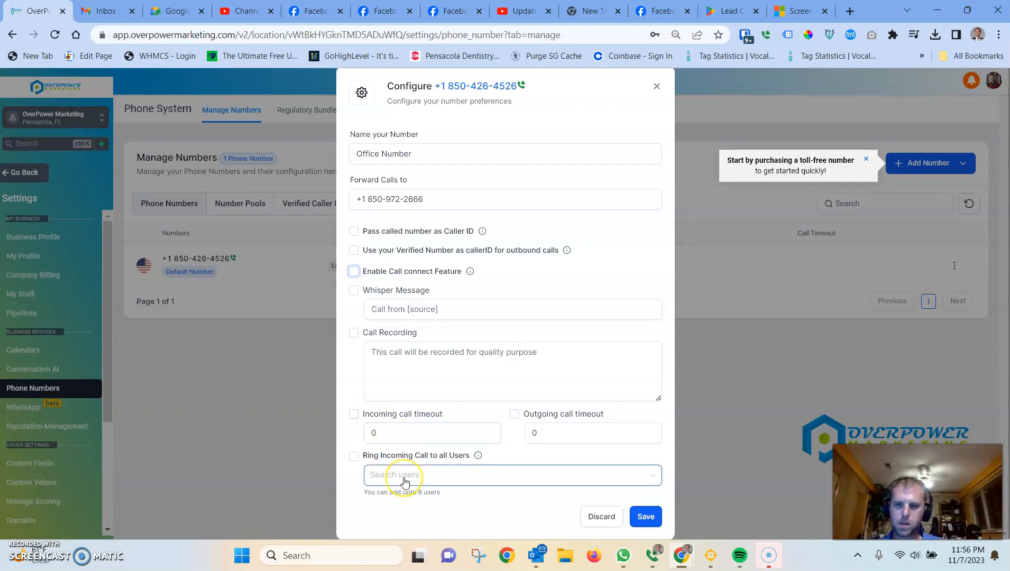
left_click(472, 478)
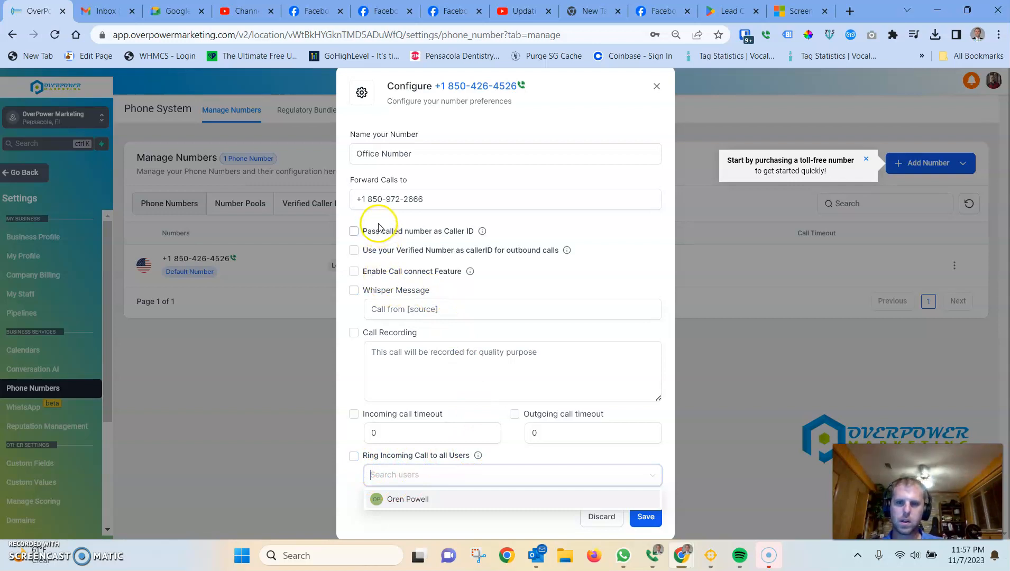
Step: Enable call recording for the Office Number and save its forwarding configuration
left_click(353, 333)
left_click(423, 369)
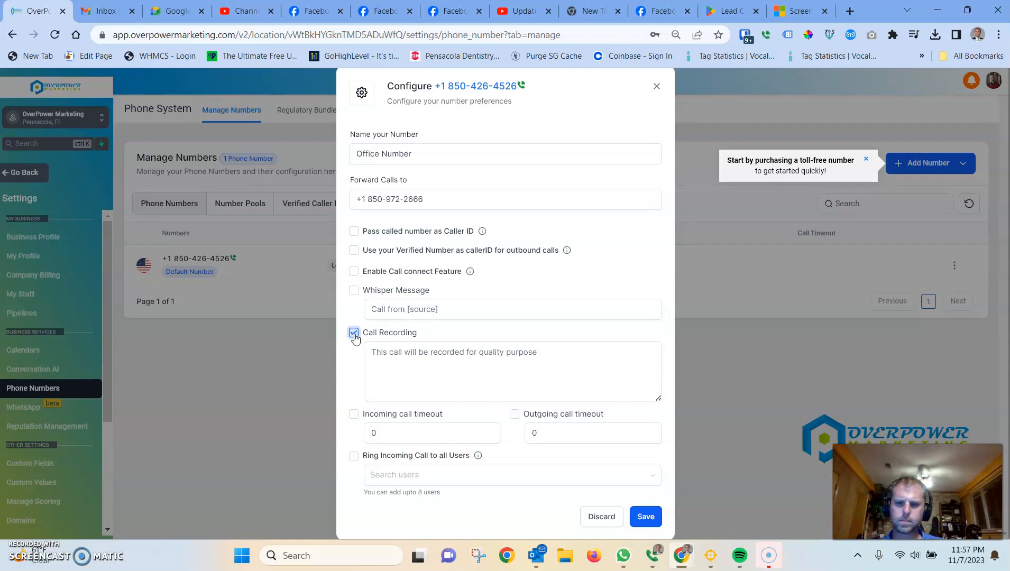
left_click(649, 516)
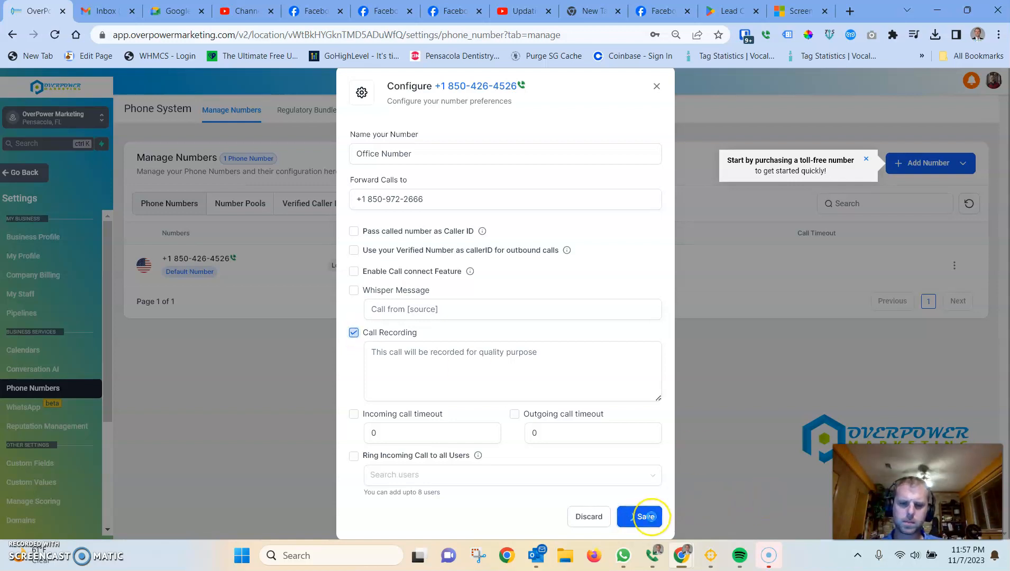